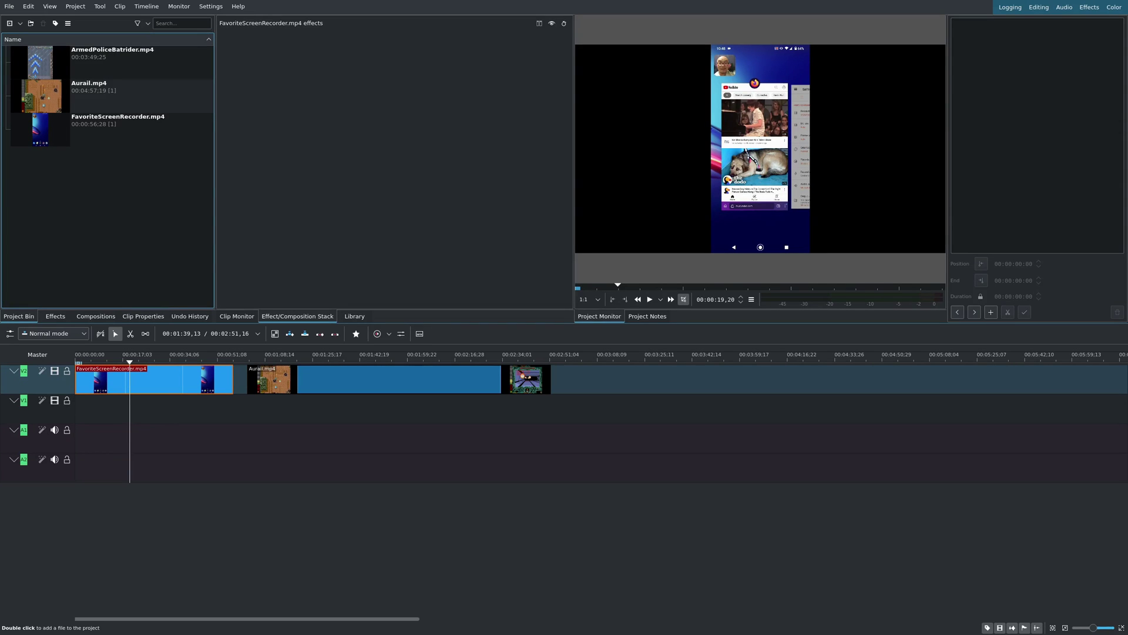
# Create a grey (#a0a0a0) color clip and lay it on track V1 beneath the full length of FavoriteScreenRecorder.mp4.
pyautogui.click(20, 23)
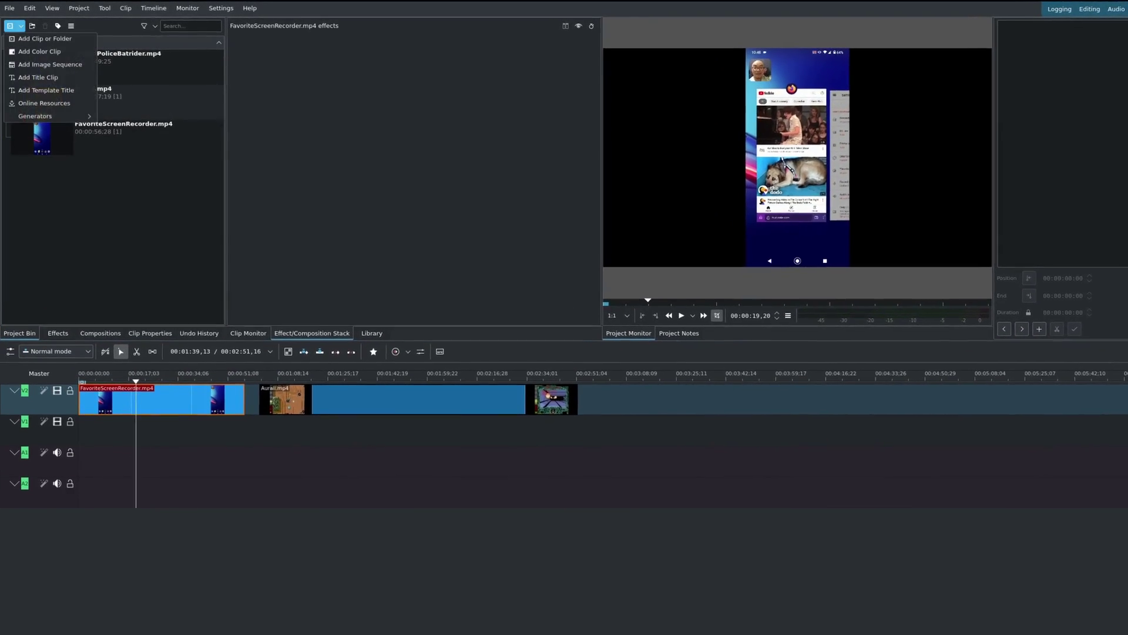
pyautogui.click(40, 54)
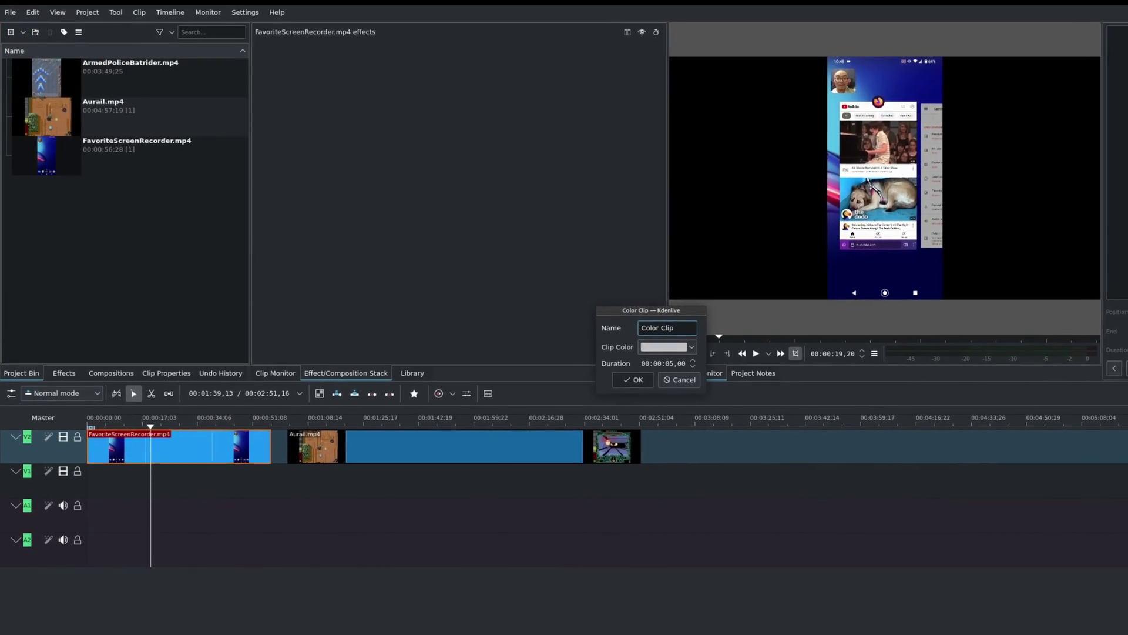
pyautogui.click(674, 351)
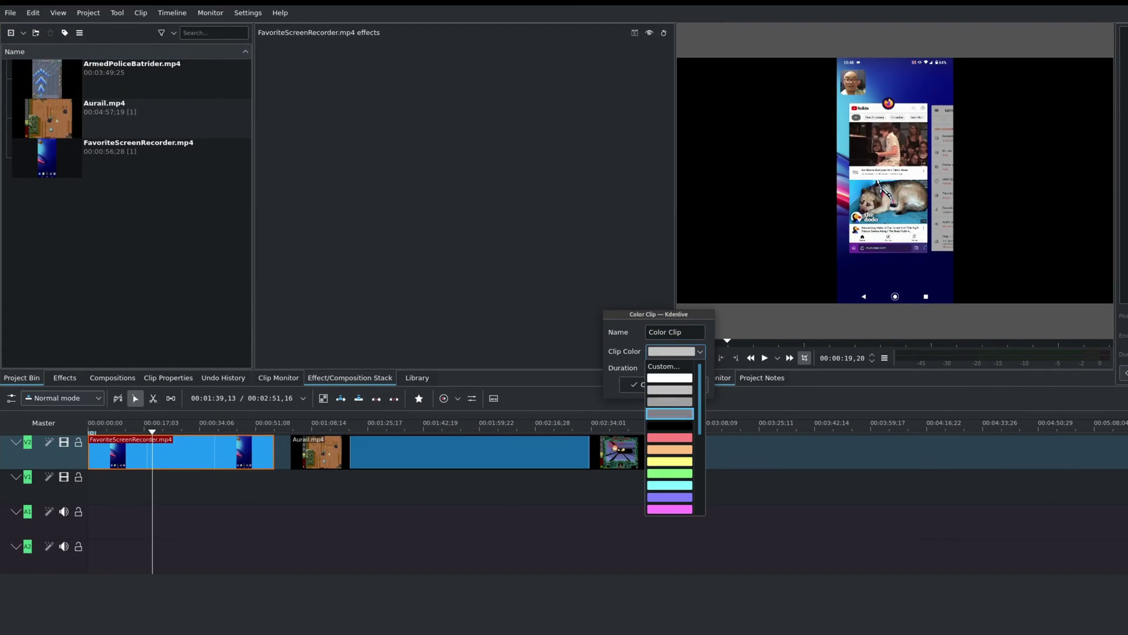
pyautogui.click(670, 402)
pyautogui.click(640, 384)
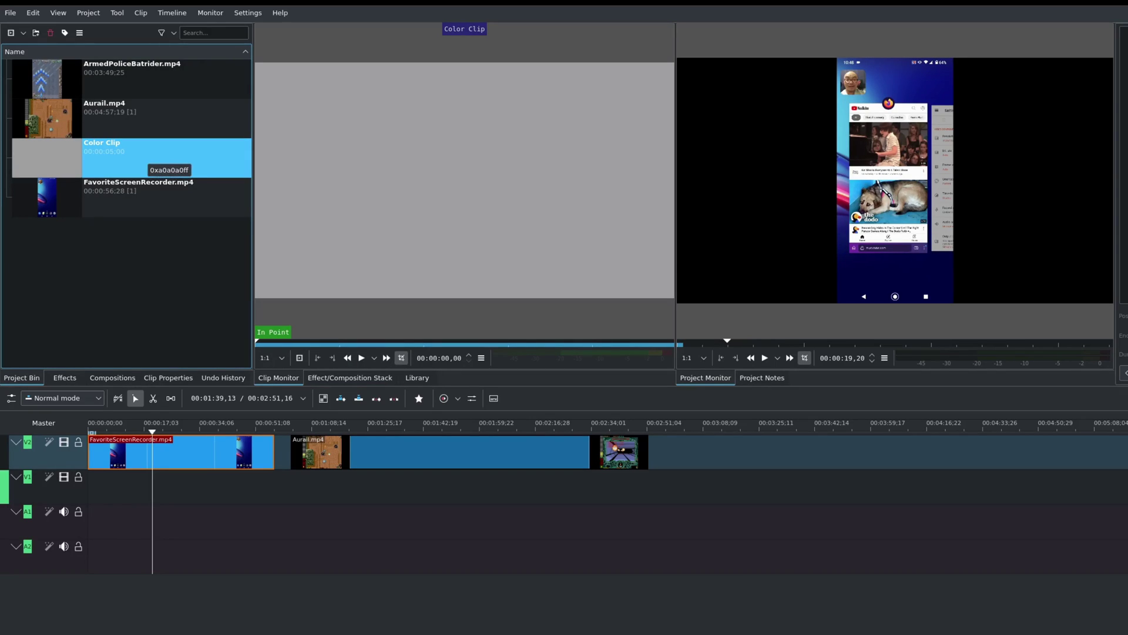
pyautogui.moveTo(147, 160); pyautogui.dragTo(274, 488)
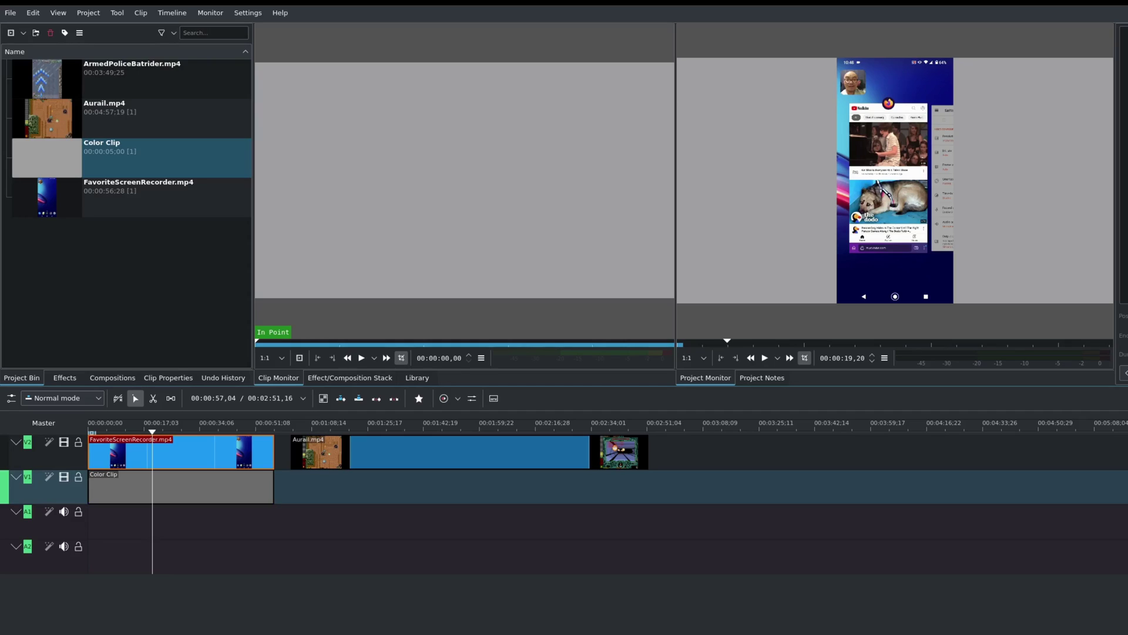
# Play the opening of the timeline to preview the phone recording over the grey background.
pyautogui.click(122, 424)
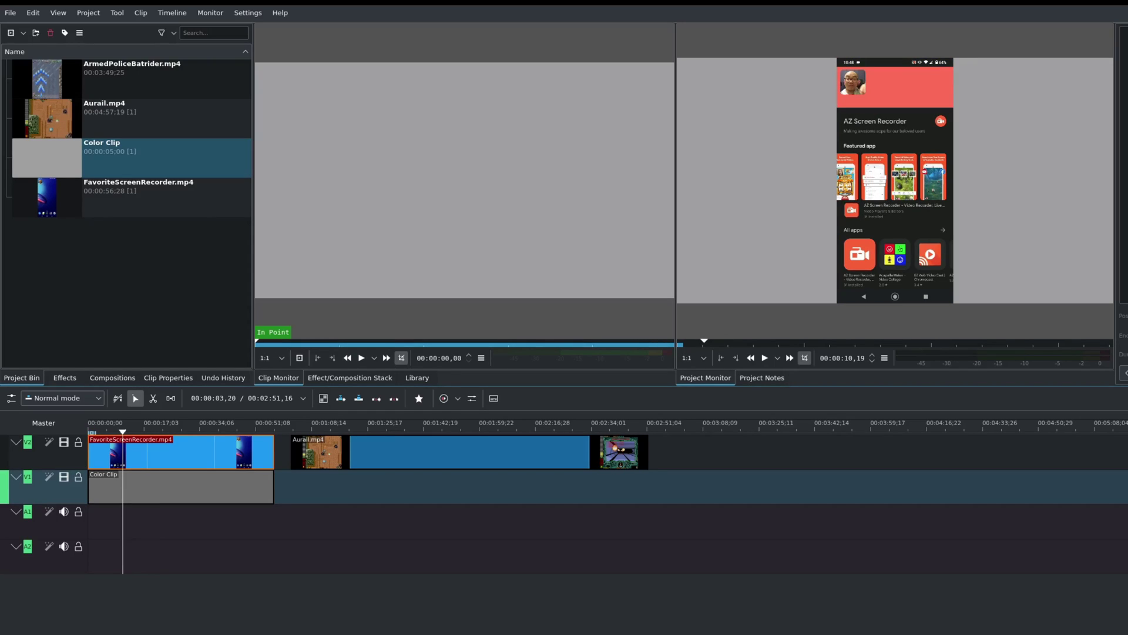
pyautogui.click(97, 424)
pyautogui.press('Home')
pyautogui.press('space')
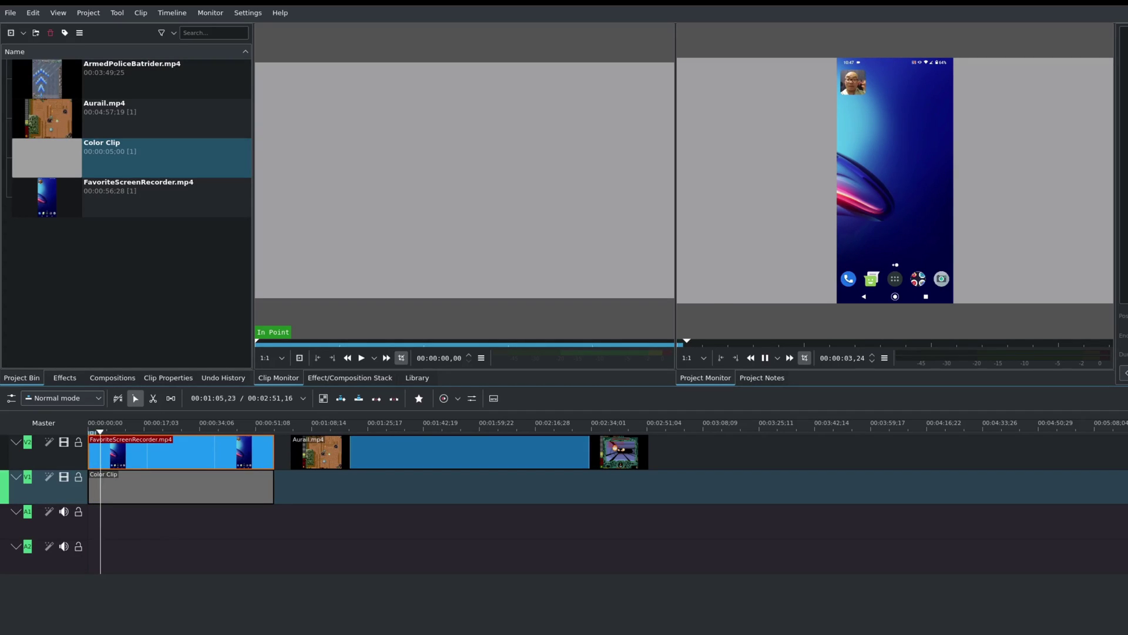
pyautogui.press('space')
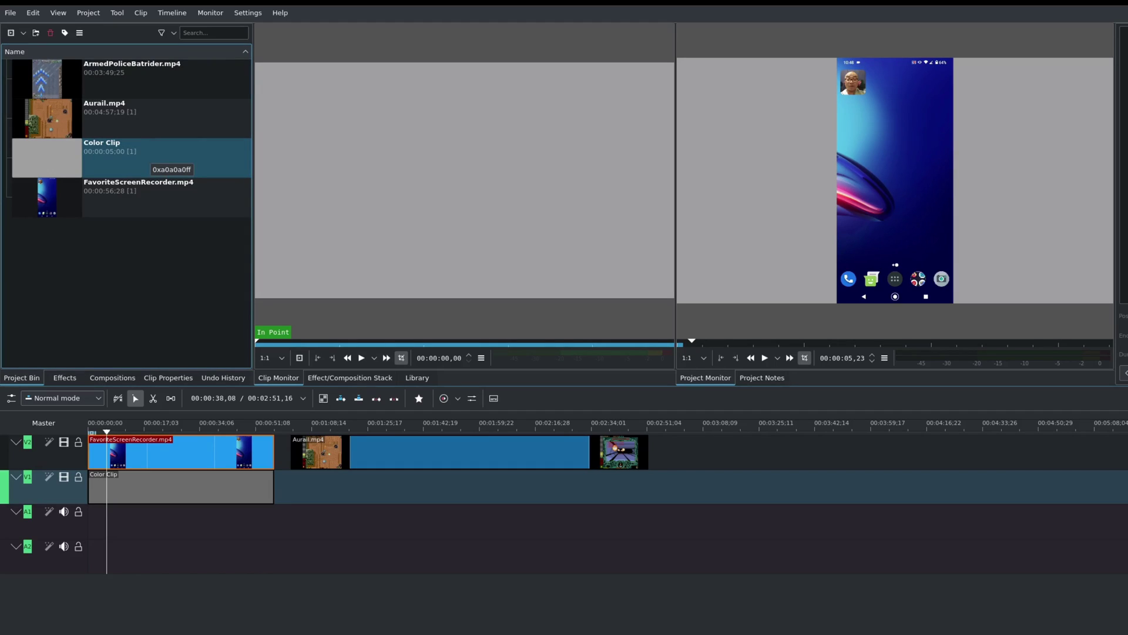
# Recolor the color clip with a light blue sampled from the phone wallpaper in the project preview.
pyautogui.rightClick(151, 156)
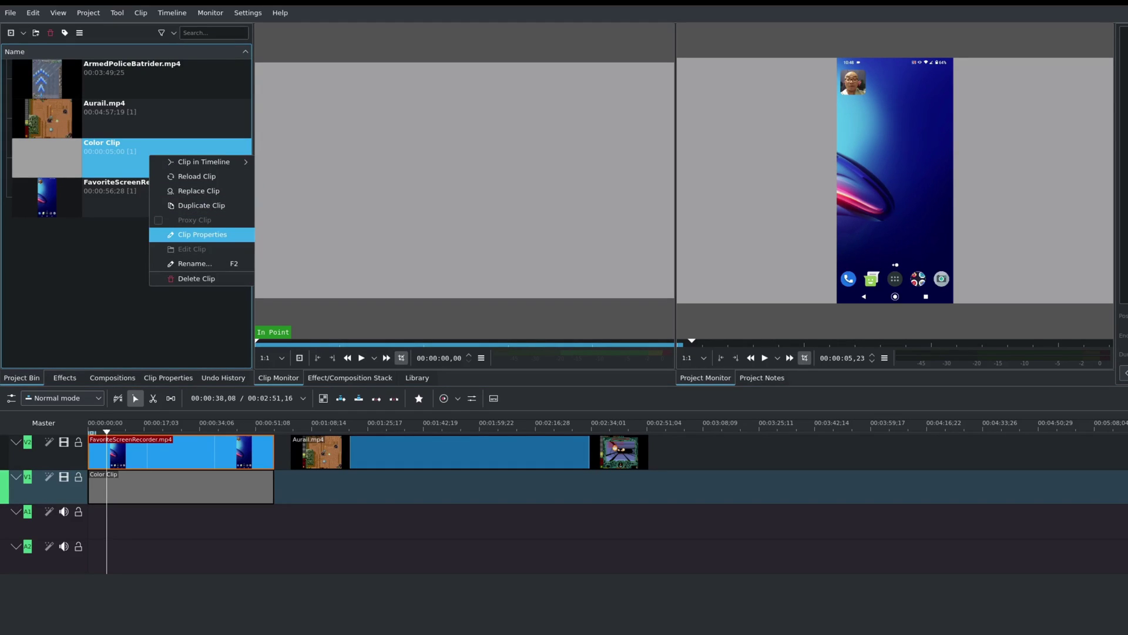
pyautogui.click(201, 234)
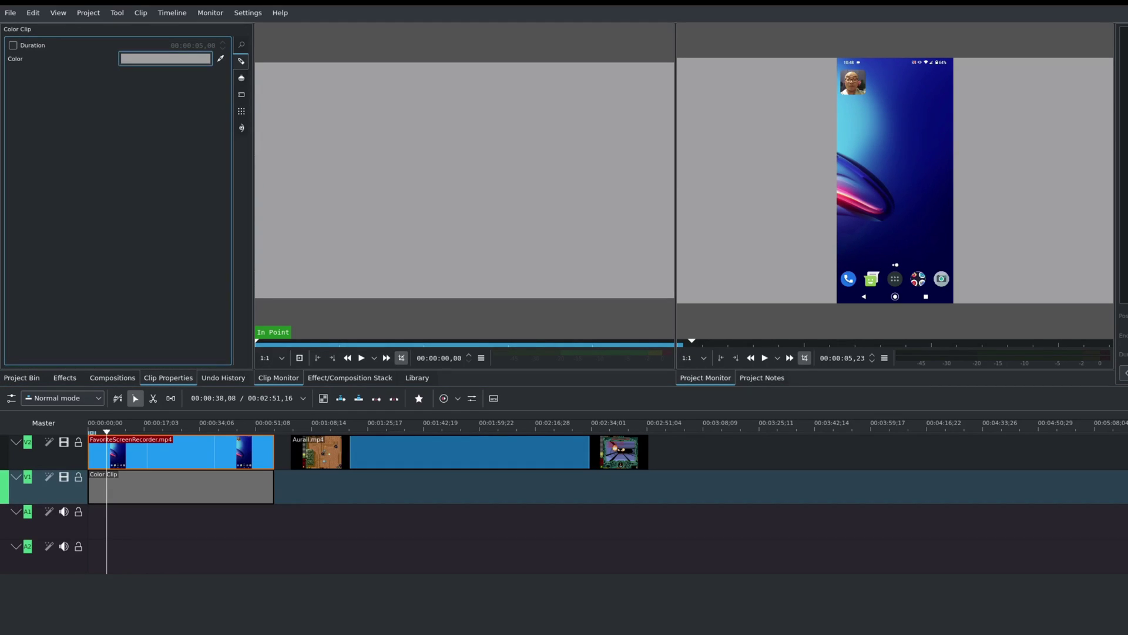
pyautogui.click(166, 58)
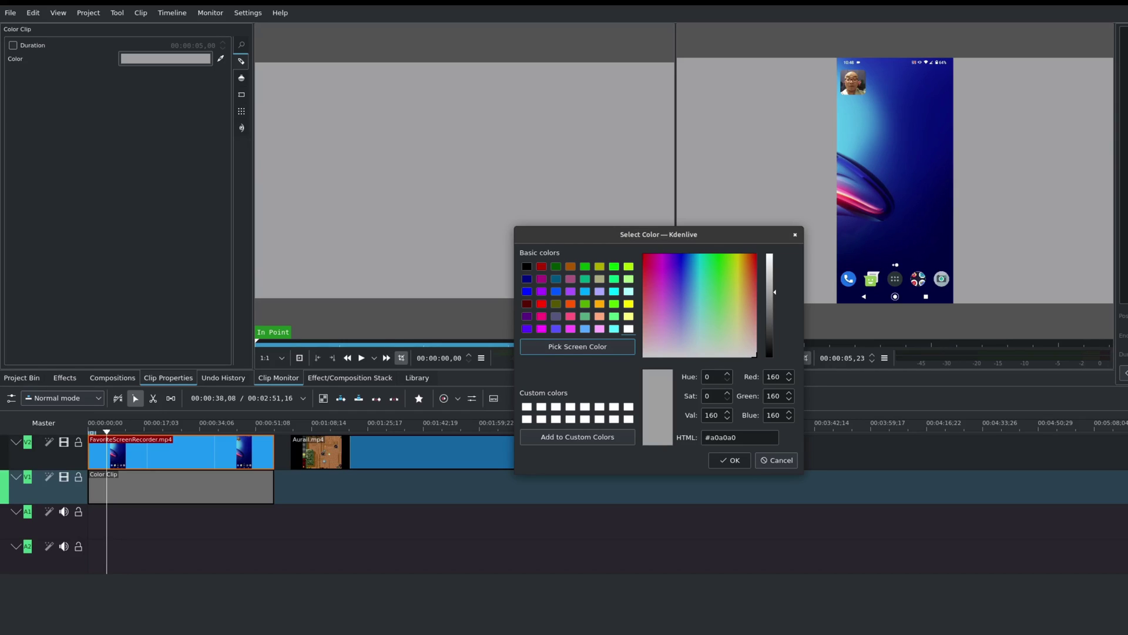
pyautogui.click(577, 346)
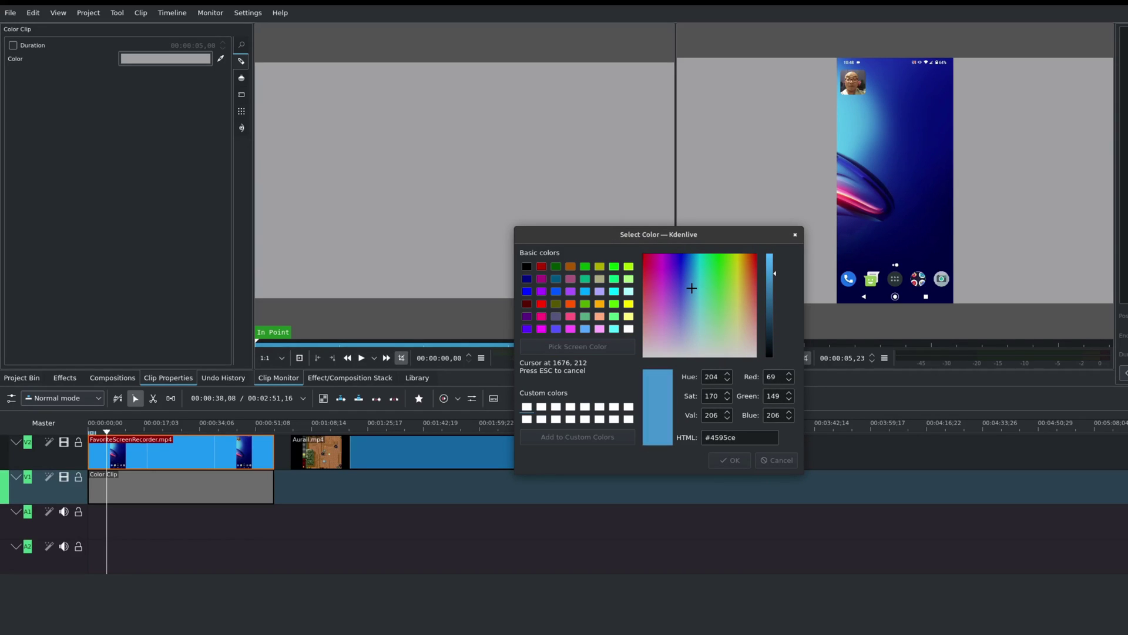
pyautogui.click(729, 460)
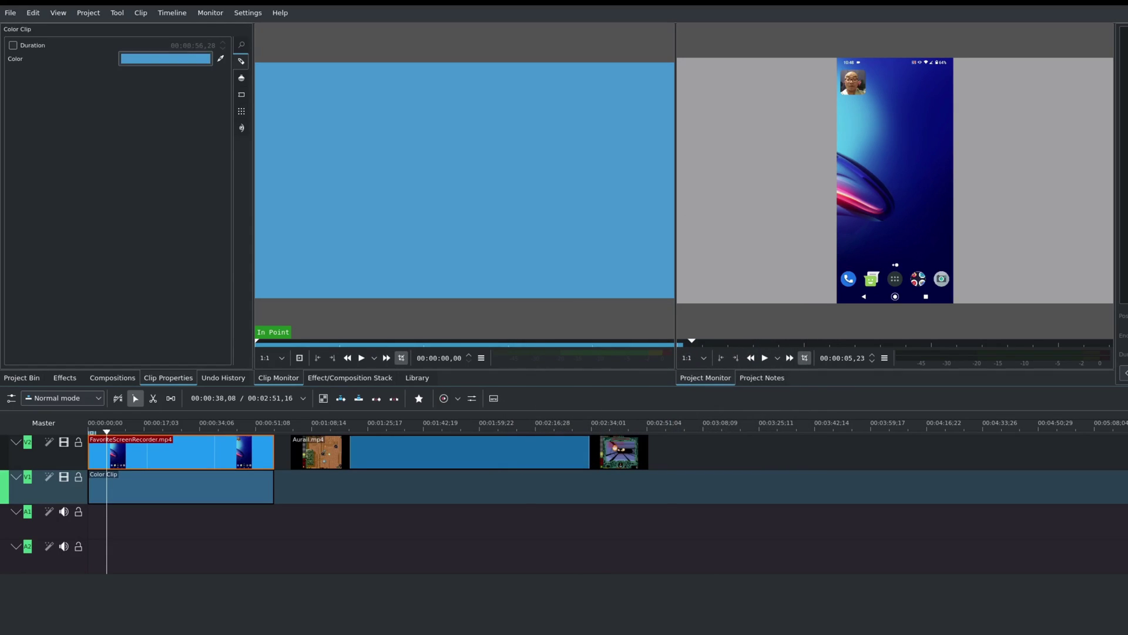
# Play part of the phone recording to preview it over the recolored blue background.
pyautogui.click(146, 427)
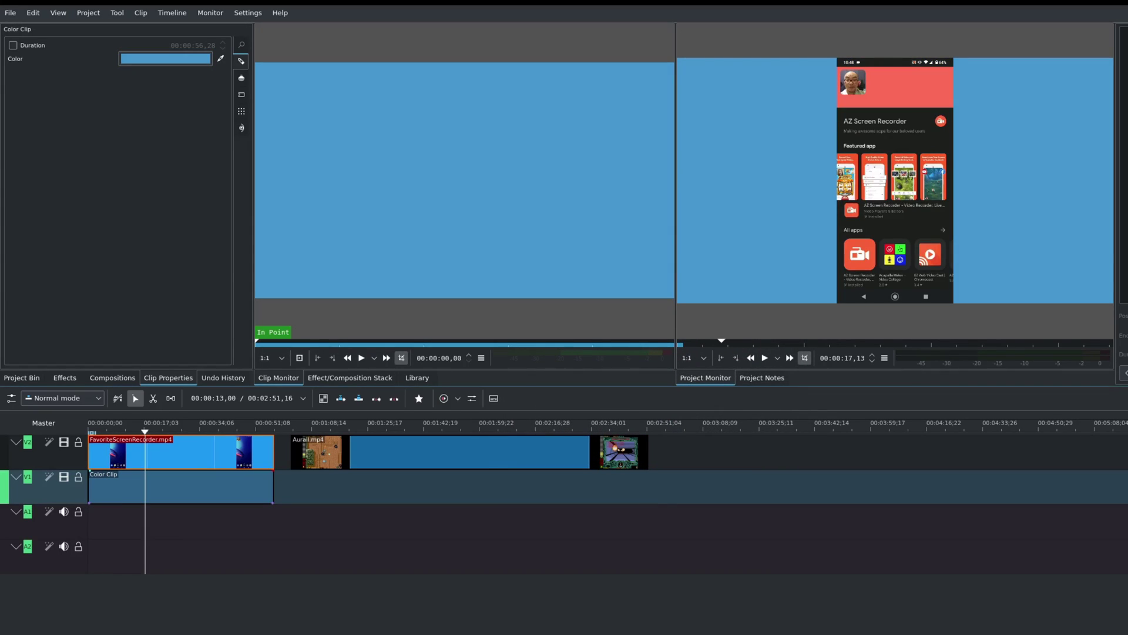
pyautogui.click(120, 428)
pyautogui.press('space')
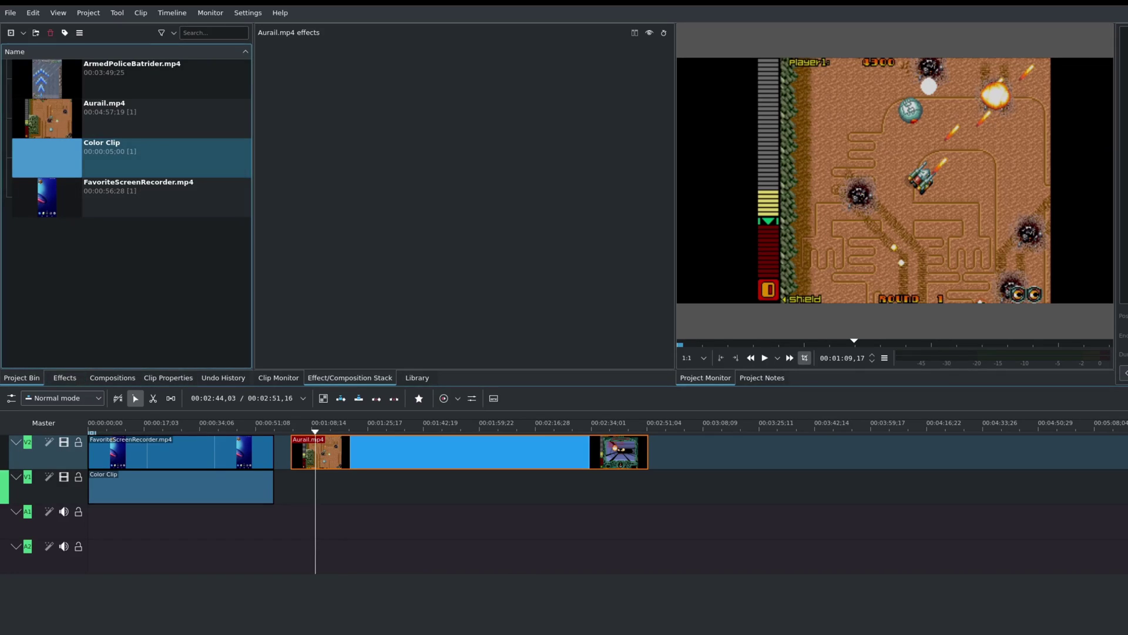
# Examine the frame size and other clip properties of Aurail.mp4 and FavoriteScreenRecorder.mp4.
pyautogui.click(145, 111)
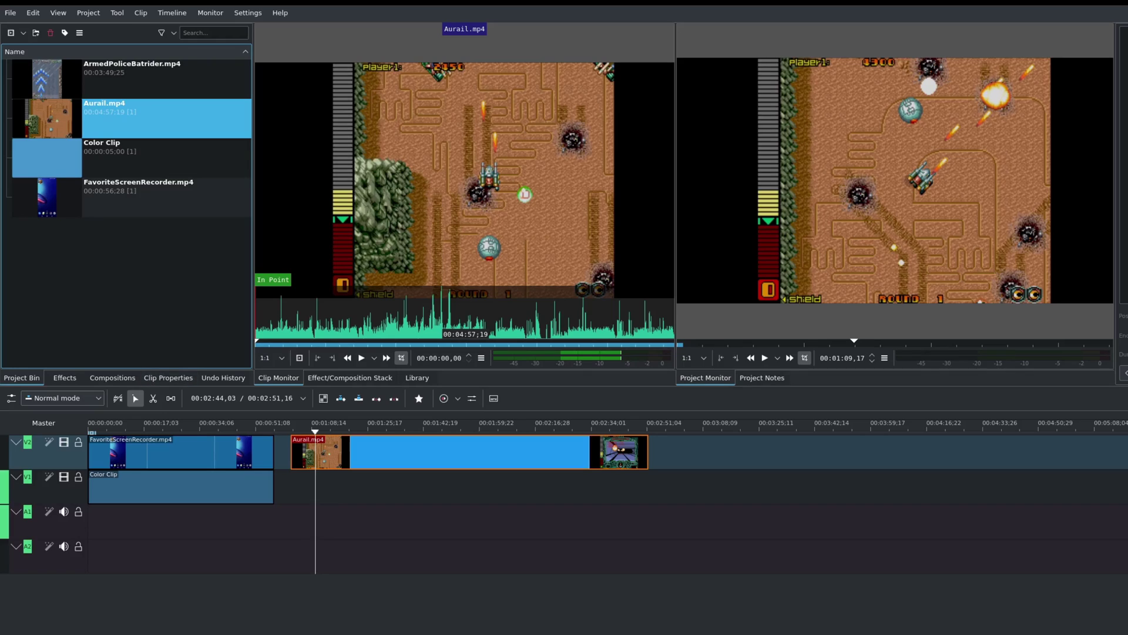
pyautogui.click(168, 377)
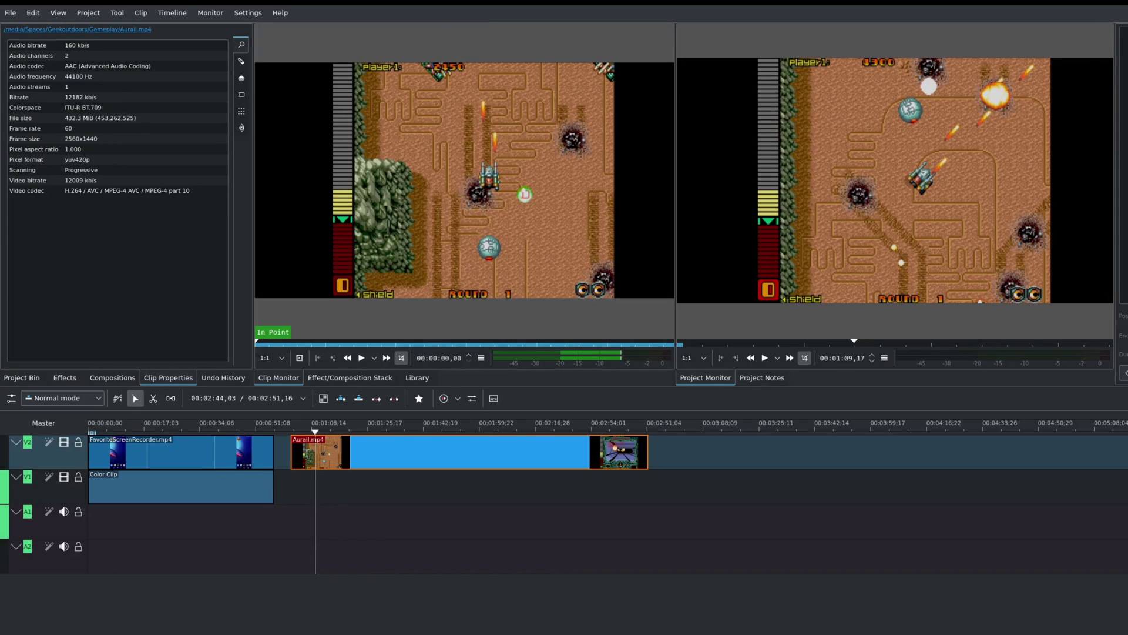
pyautogui.click(21, 377)
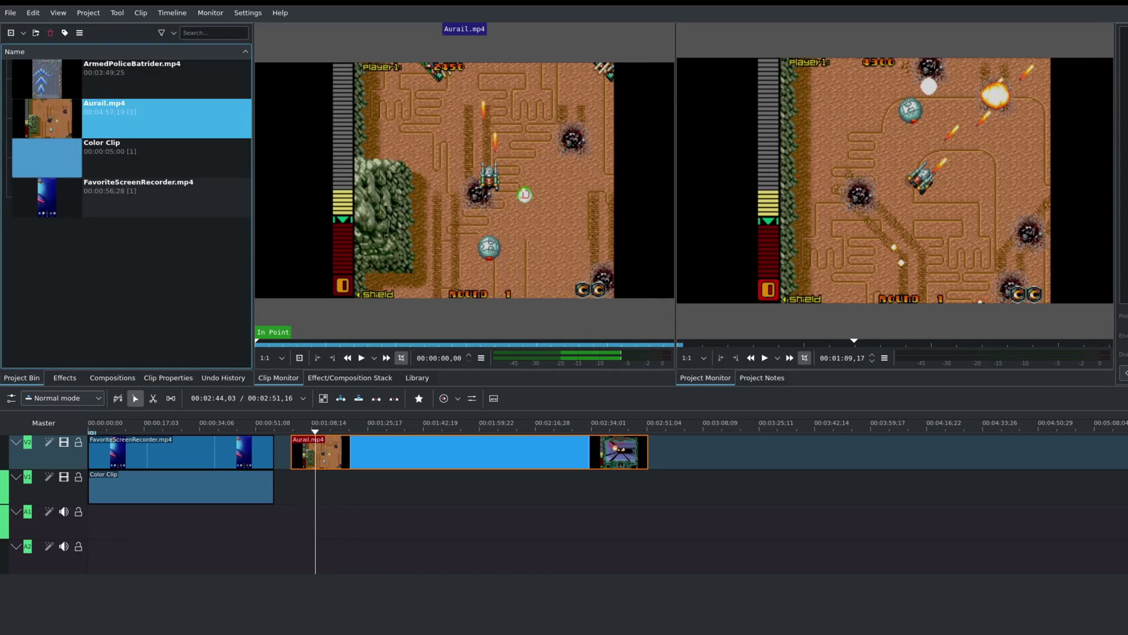
pyautogui.press('Down')
pyautogui.press('Down')
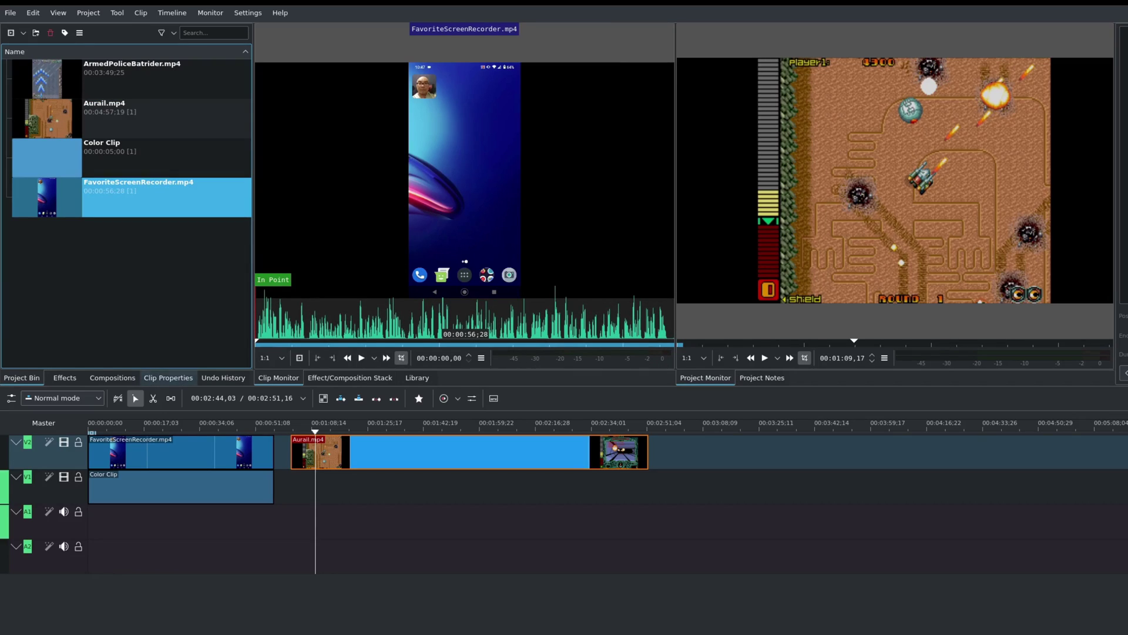
pyautogui.click(168, 377)
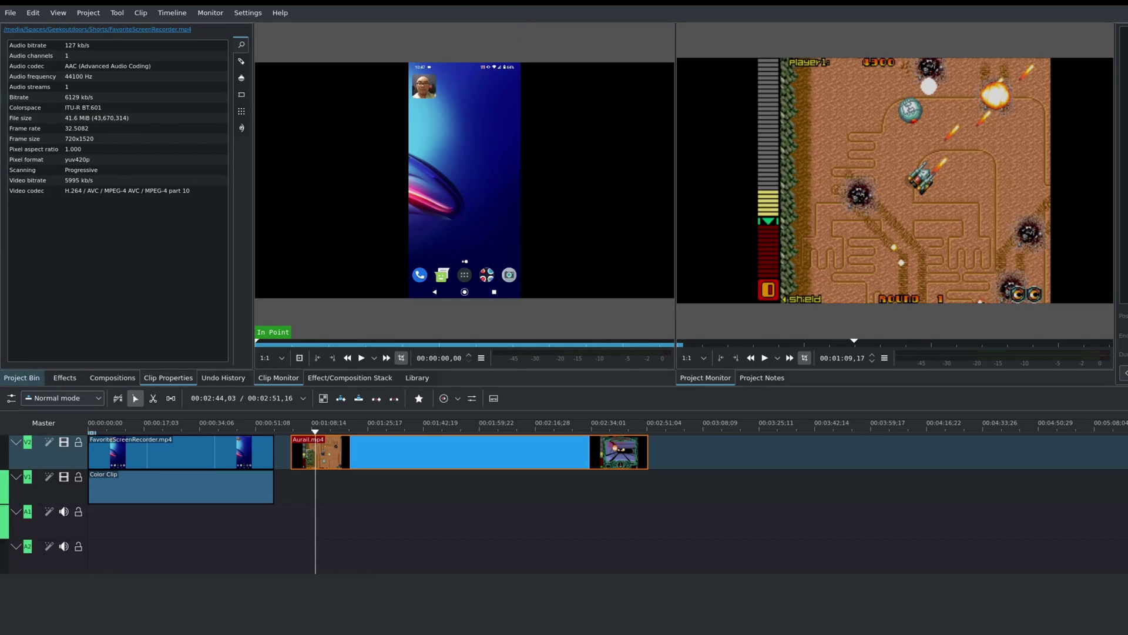
pyautogui.click(22, 377)
pyautogui.press('Escape')
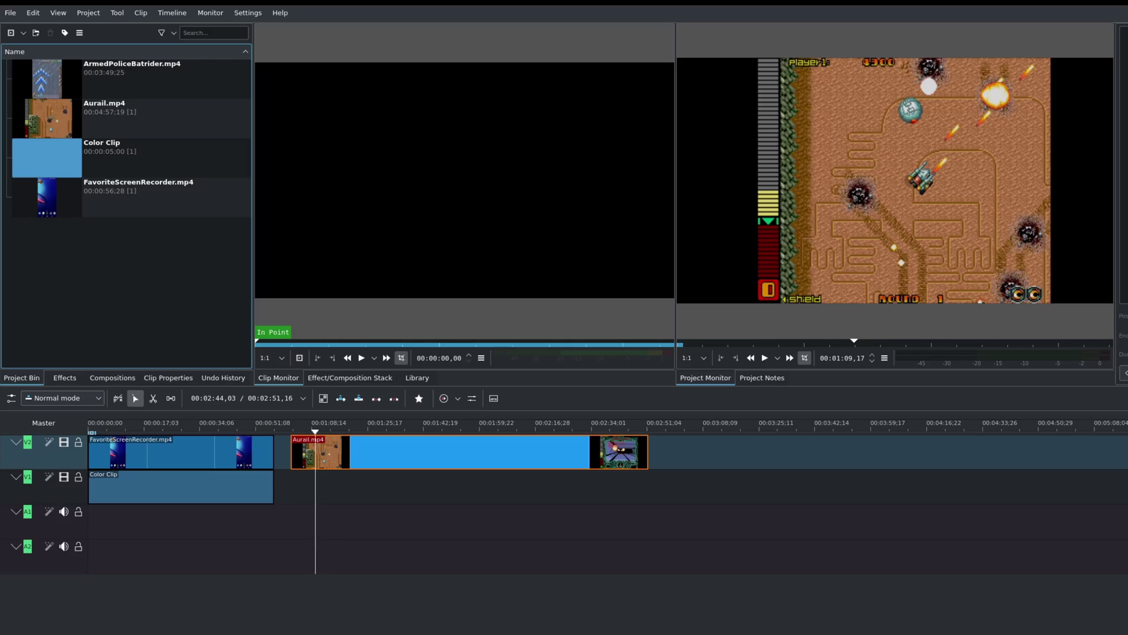
# Lay the blue color clip on track V1 beneath the full length of Aurail.mp4 and check a frame inside it.
pyautogui.moveTo(118, 157); pyautogui.dragTo(648, 488)
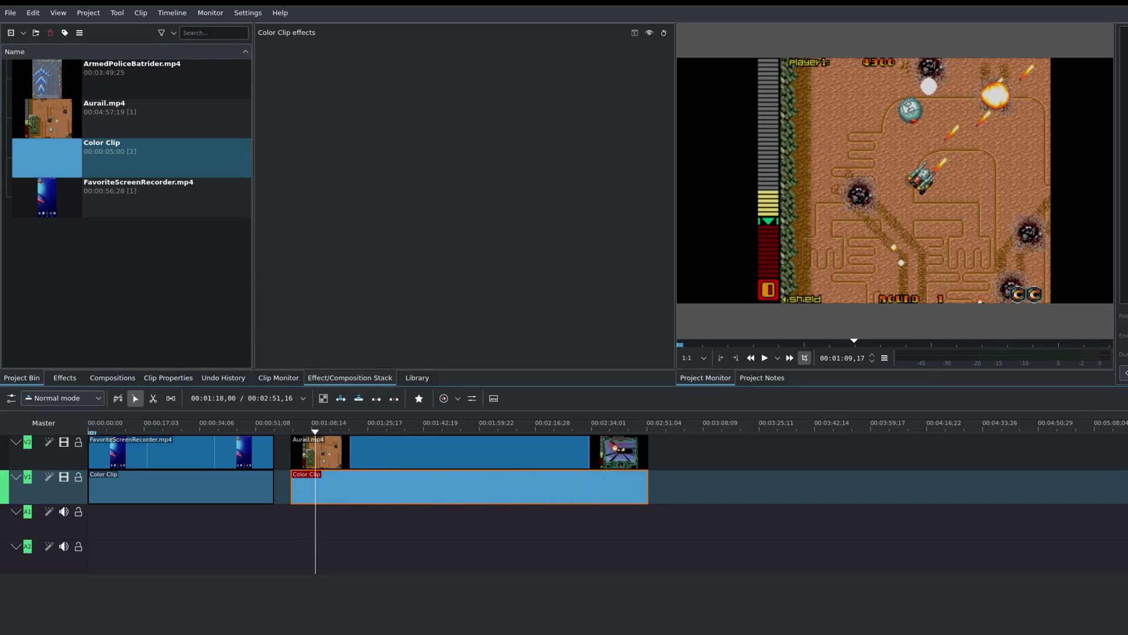
pyautogui.click(343, 424)
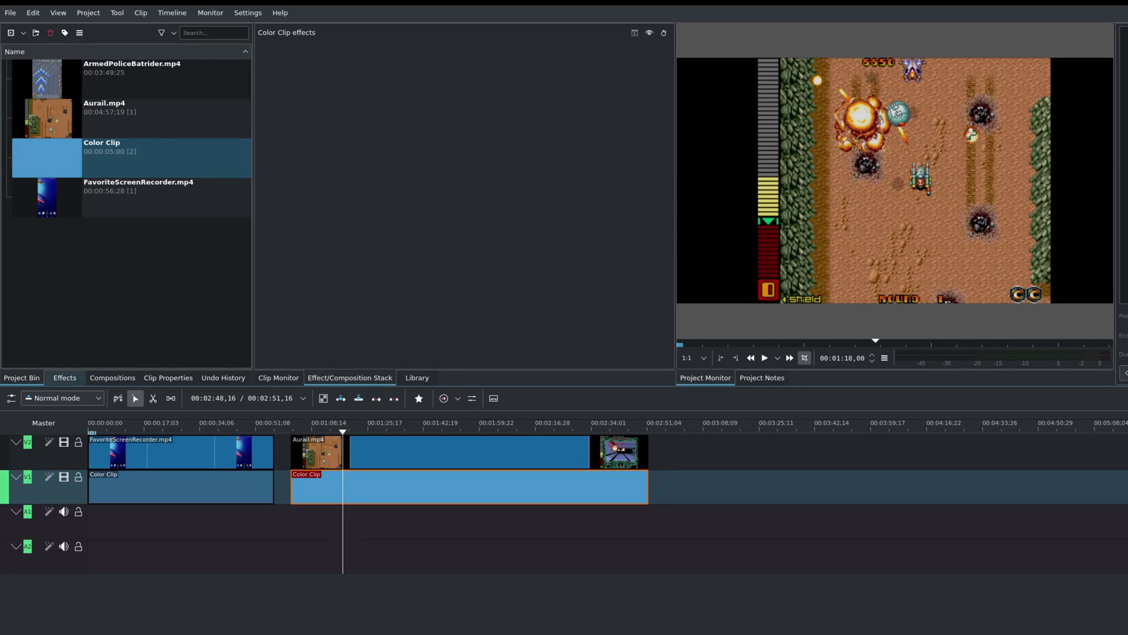
# Apply the Edge Crop effect to the Aurail.mp4 clip on the timeline and display its settings.
pyautogui.click(64, 377)
pyautogui.click(117, 48)
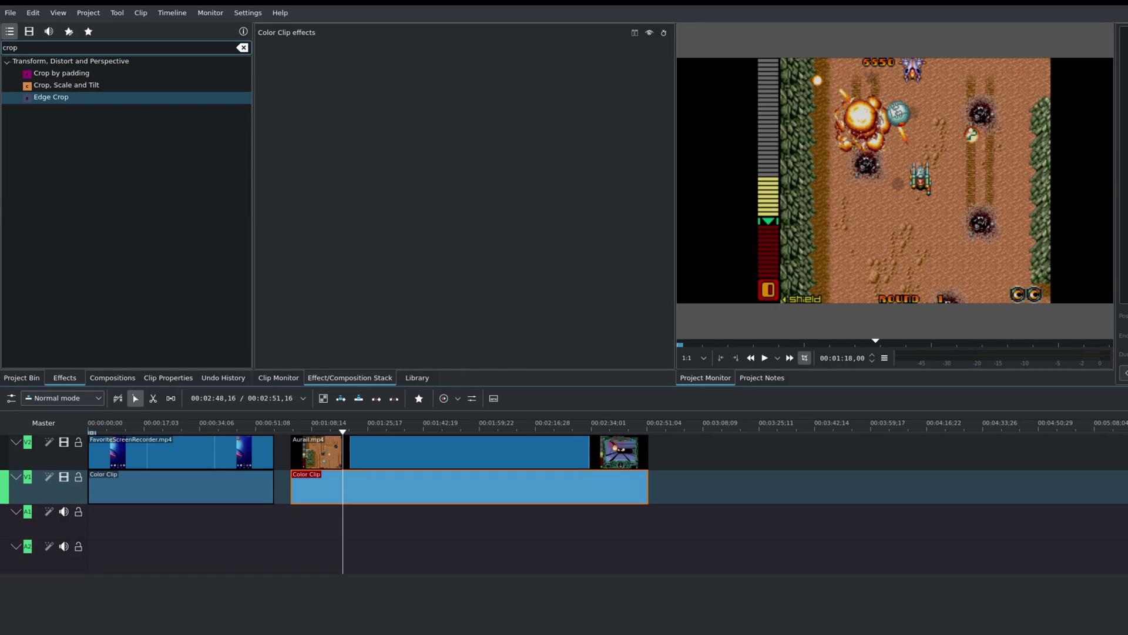
pyautogui.click(242, 47)
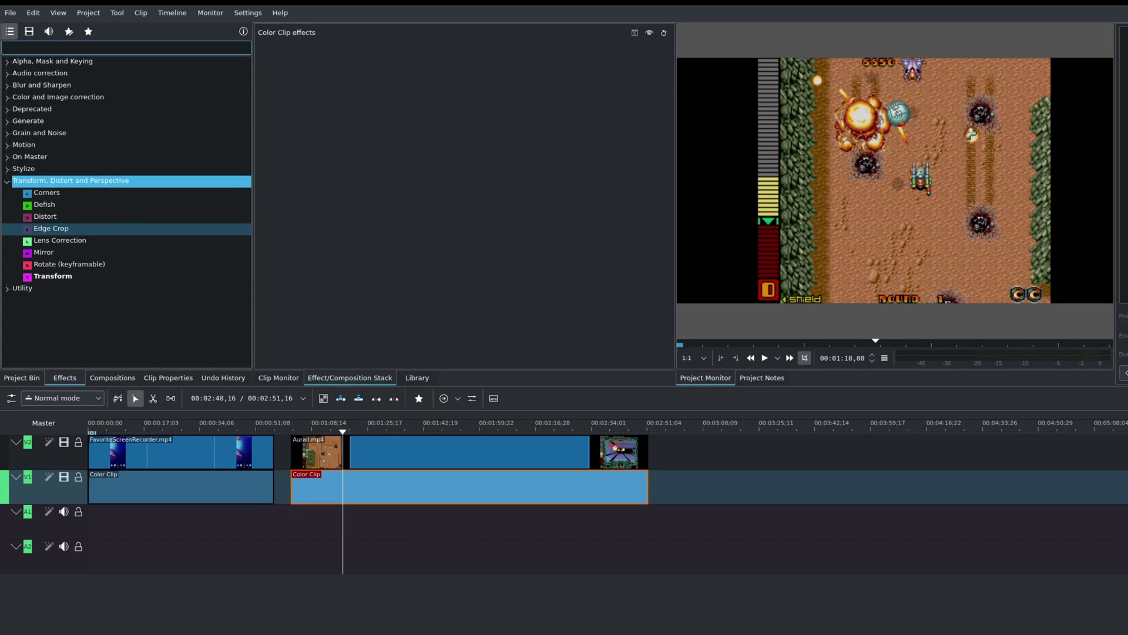
pyautogui.click(50, 229)
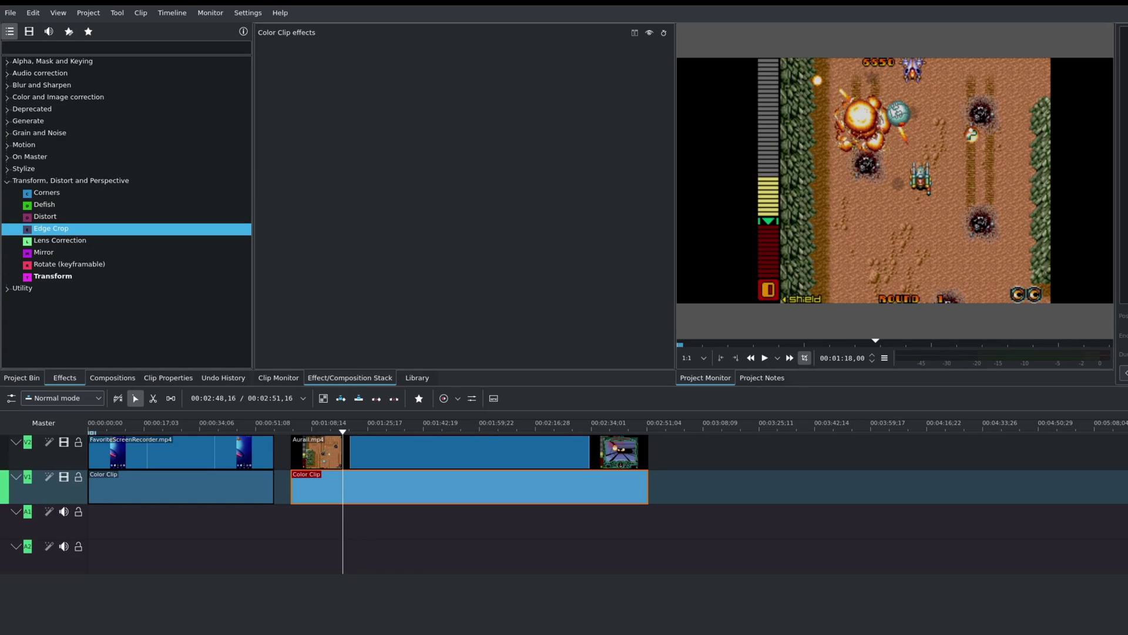
pyautogui.moveTo(50, 228); pyautogui.dragTo(357, 451)
pyautogui.click(358, 452)
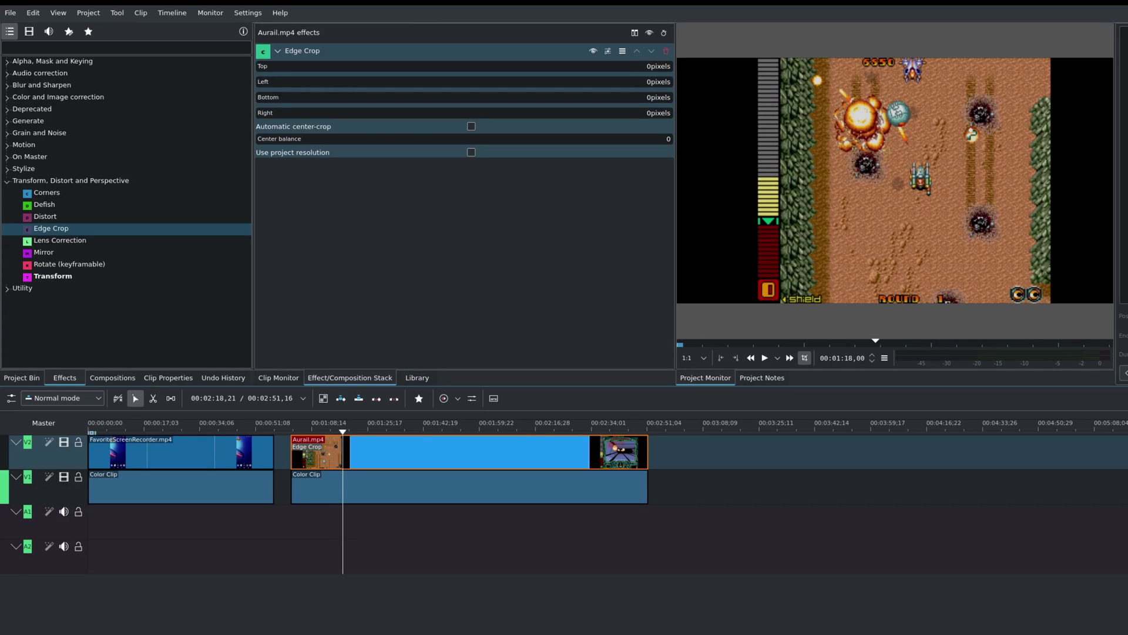
# Crop the black side bars off Aurail.mp4 by 469 pixels on the left and 365 pixels on the right.
pyautogui.click(470, 126)
pyautogui.moveTo(257, 82); pyautogui.dragTo(345, 82)
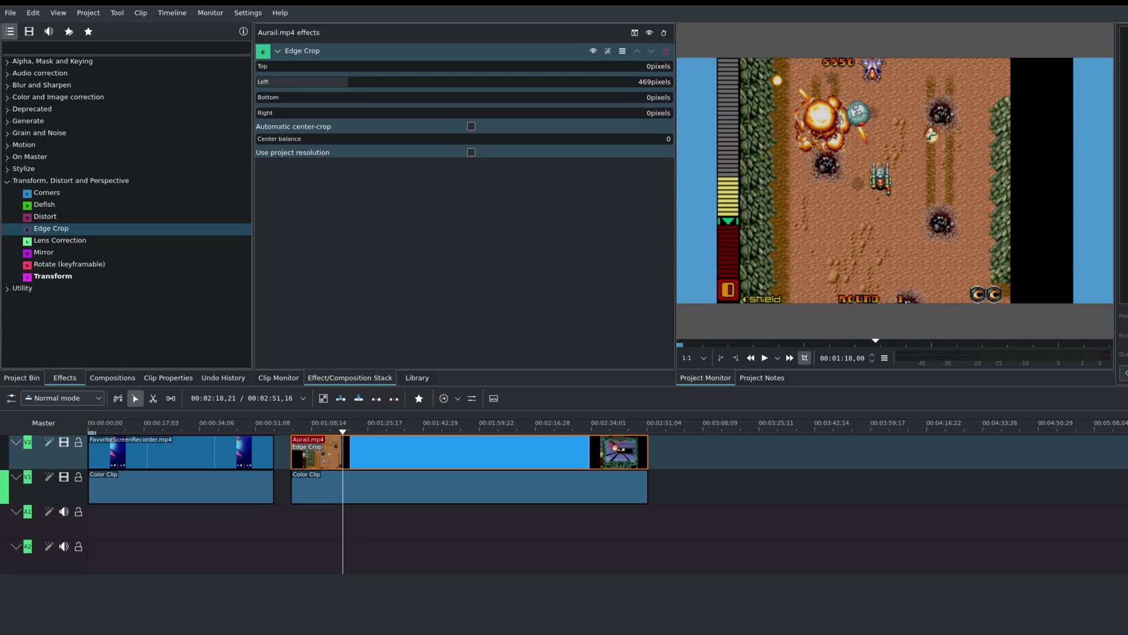
pyautogui.moveTo(287, 112); pyautogui.dragTo(326, 113)
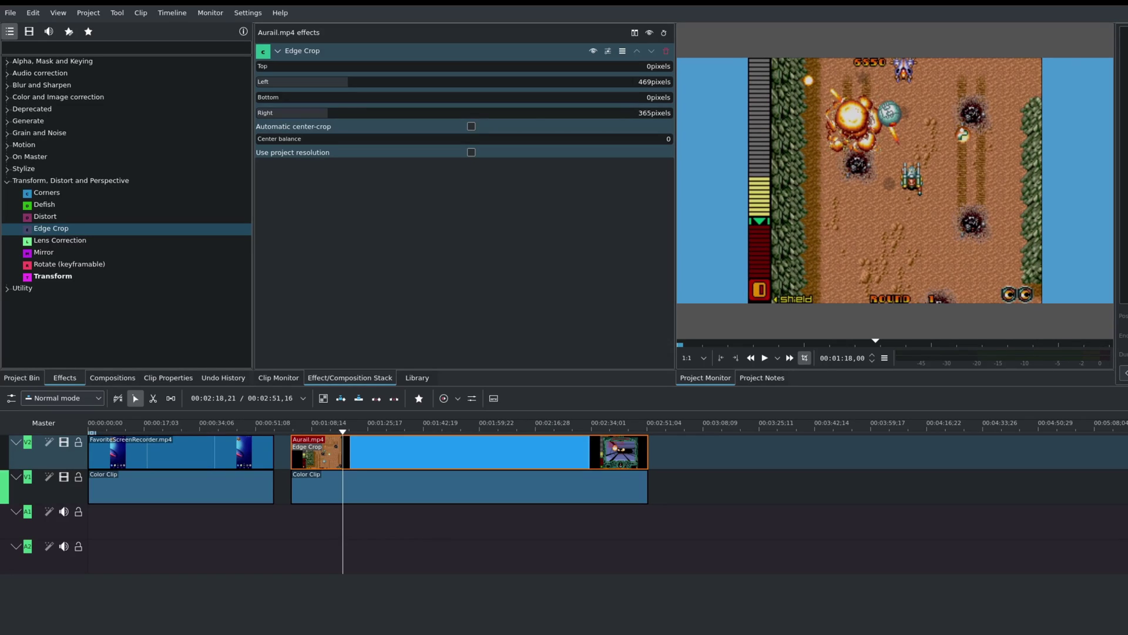
# Review the cropped Aurail.mp4 gameplay and the phone recording over their blue backgrounds at several points in the timeline.
pyautogui.click(290, 424)
pyautogui.press('space')
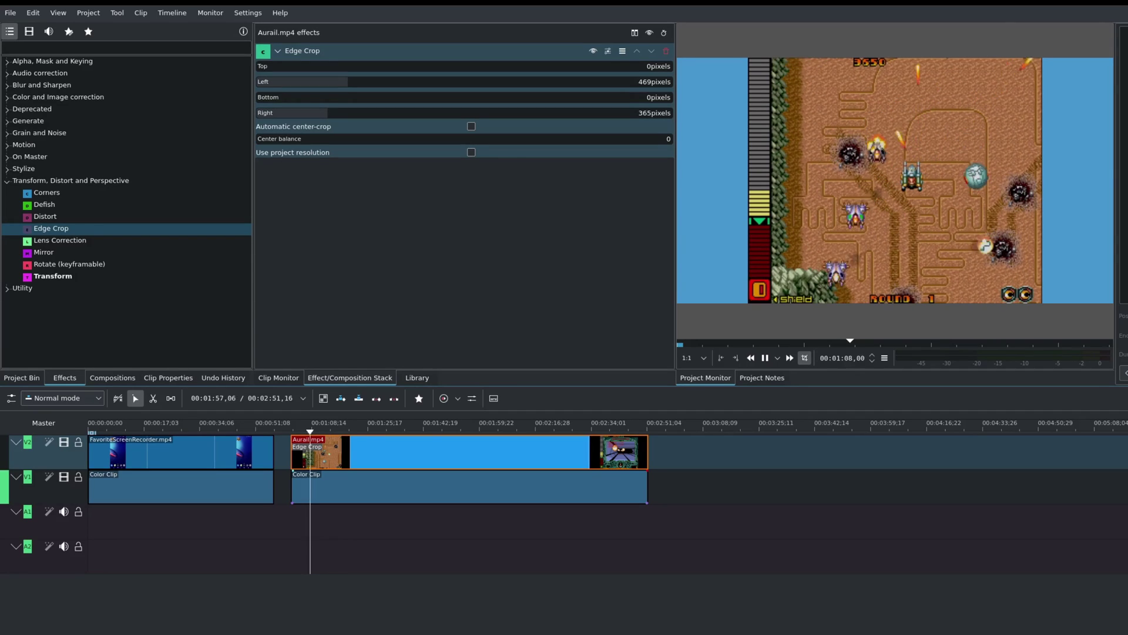
pyautogui.press('space')
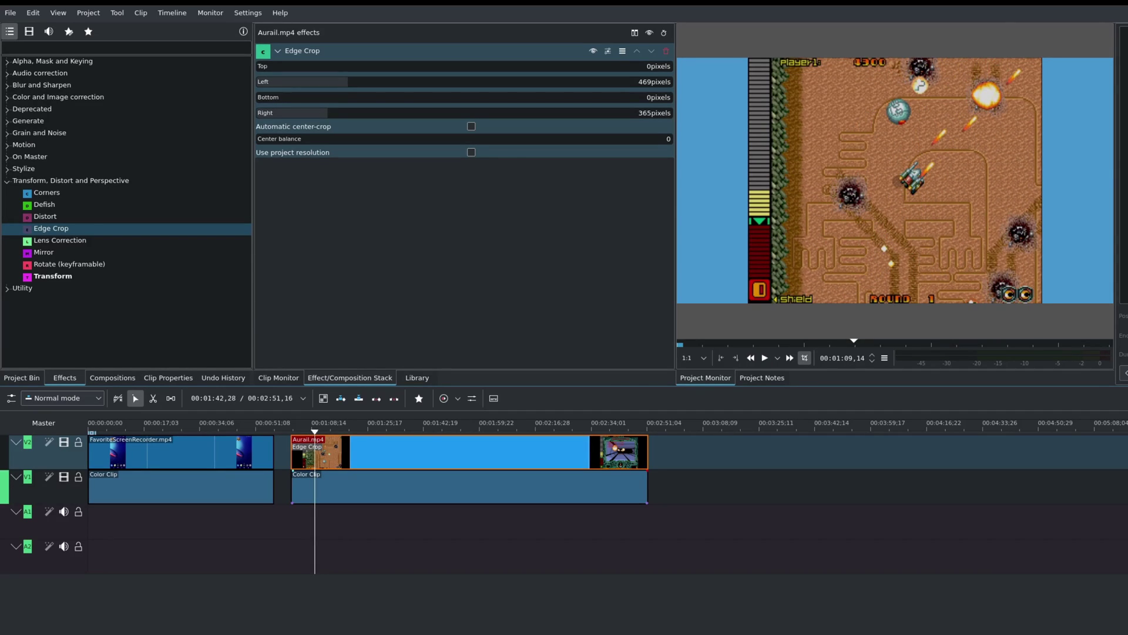
pyautogui.click(469, 486)
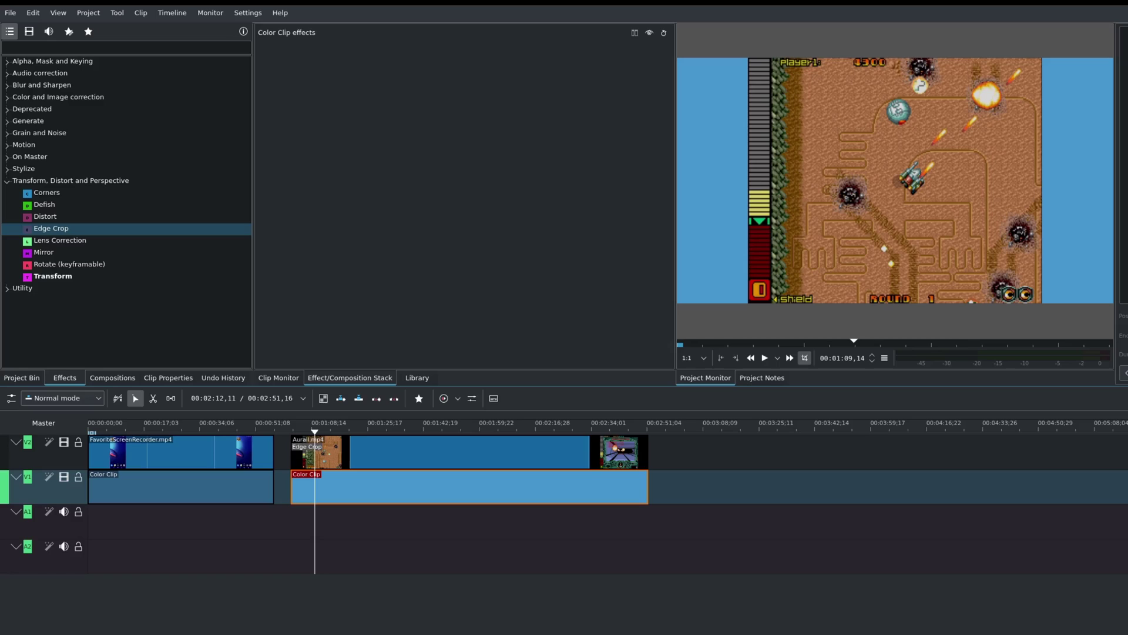
pyautogui.click(421, 422)
pyautogui.click(521, 451)
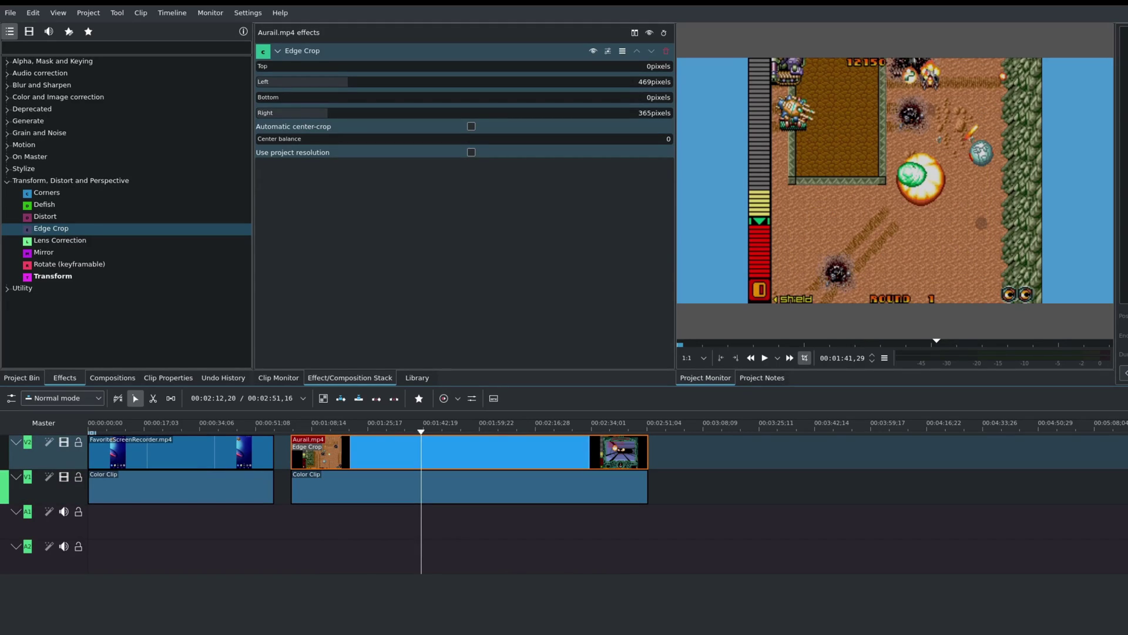
pyautogui.click(141, 422)
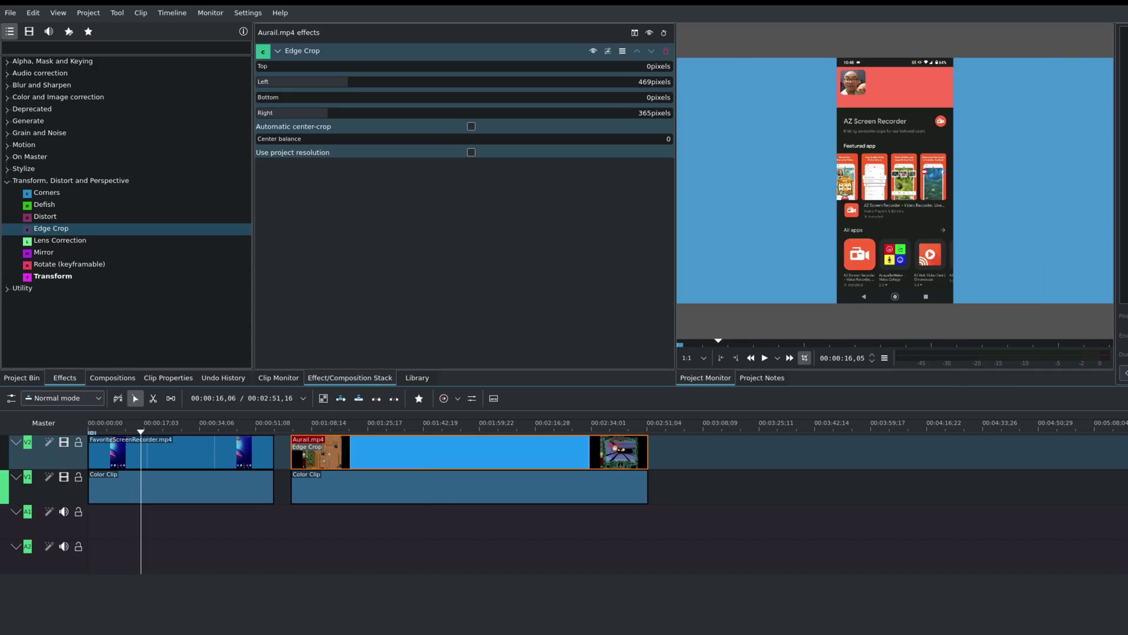
pyautogui.click(133, 423)
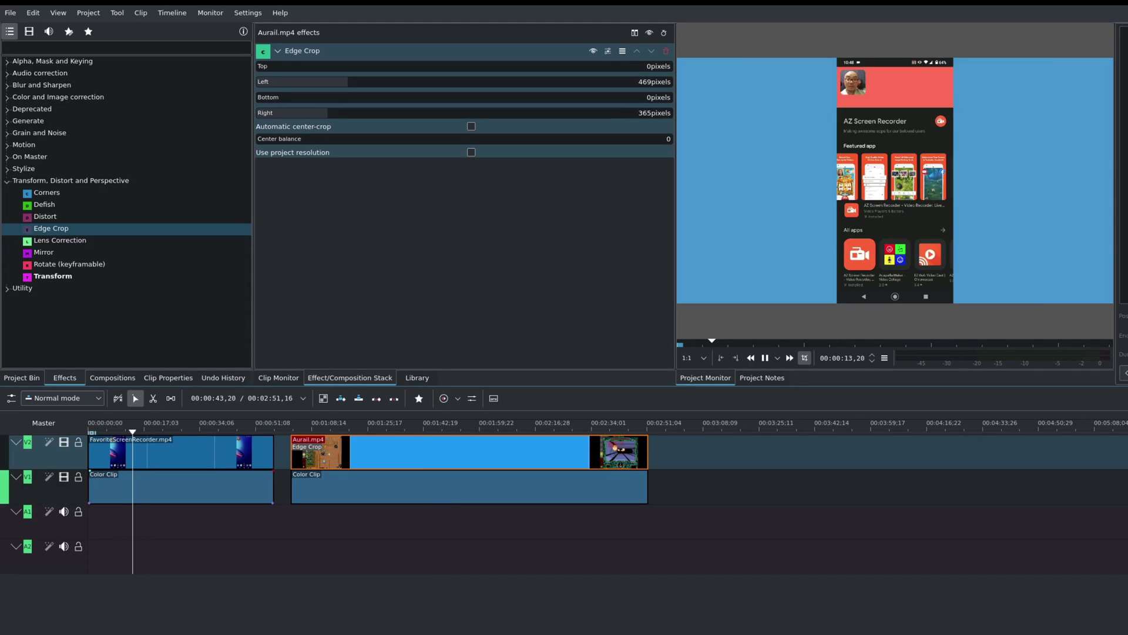